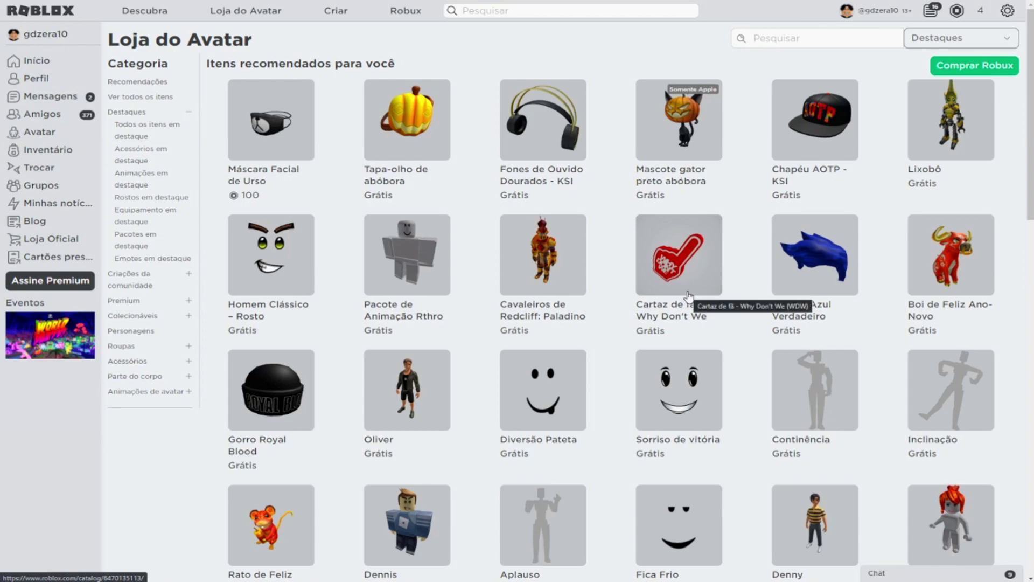
# Step: Claim the free Chapéu AOTP - KSI hat from its item page
pyautogui.click(820, 129)
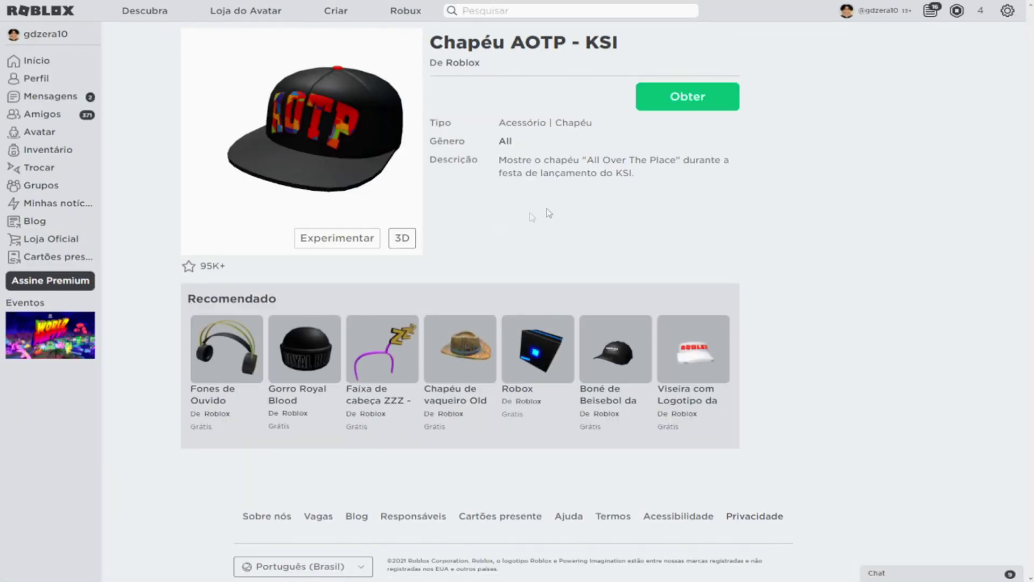
pyautogui.click(685, 105)
pyautogui.click(503, 360)
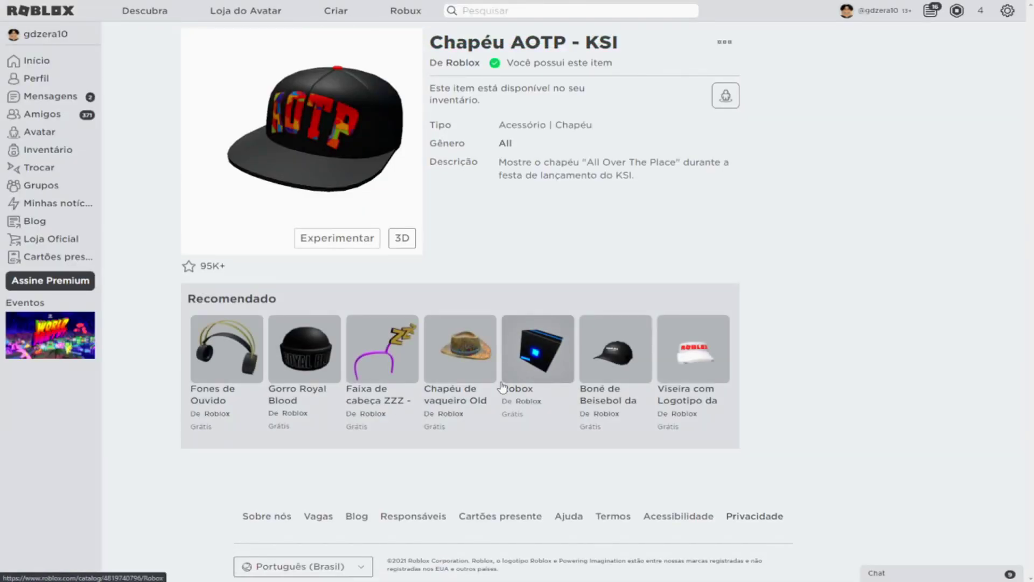
# Step: Claim the free Old Town cowboy hat from Recomendado and go to the avatar editor
pyautogui.click(454, 372)
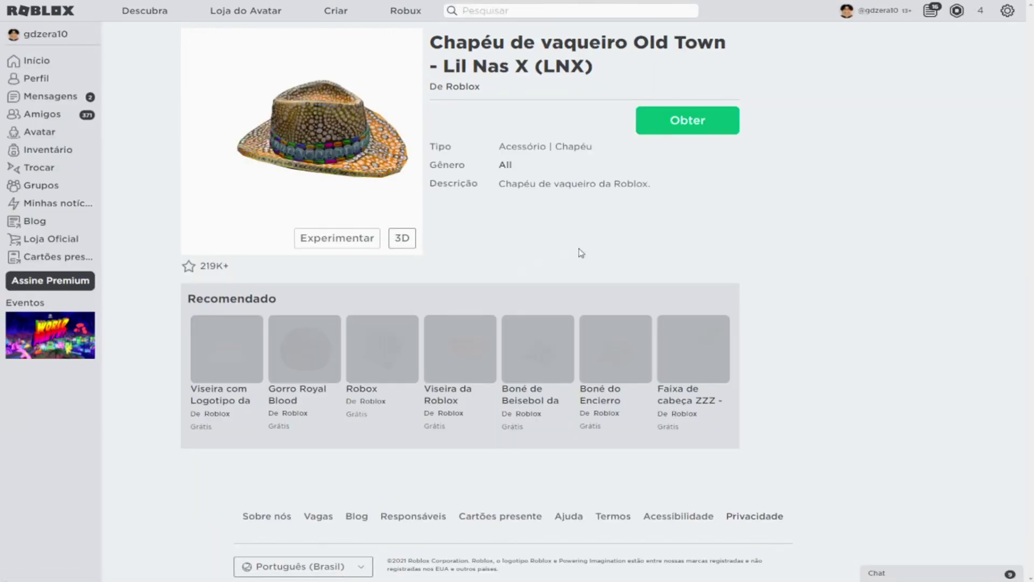
pyautogui.click(679, 128)
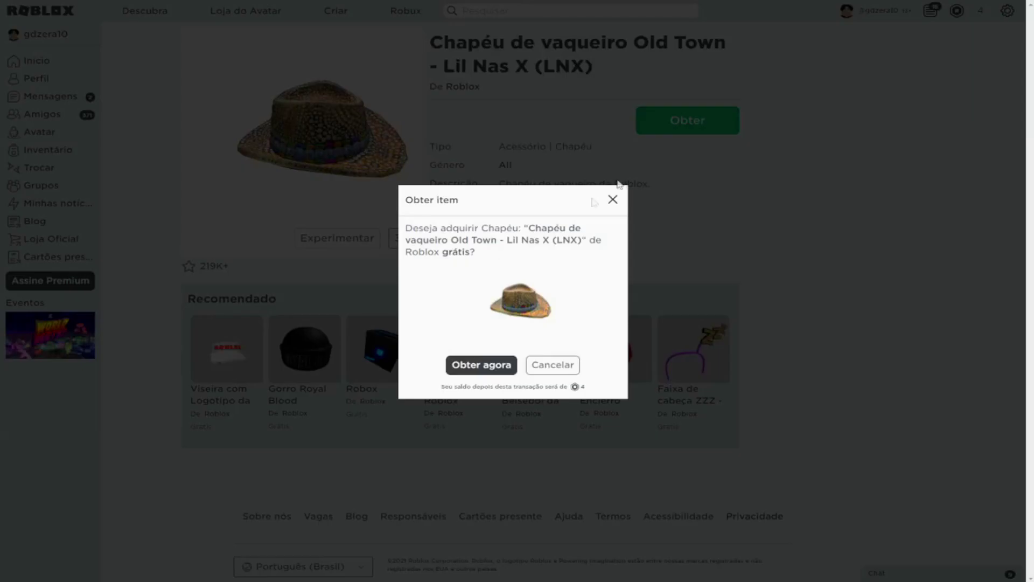
pyautogui.click(452, 375)
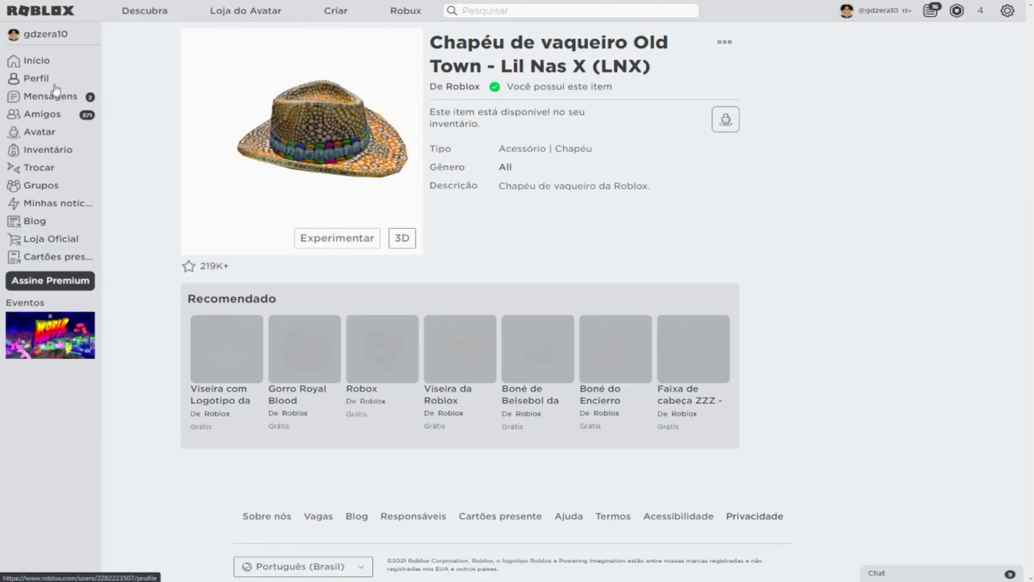
pyautogui.click(92, 230)
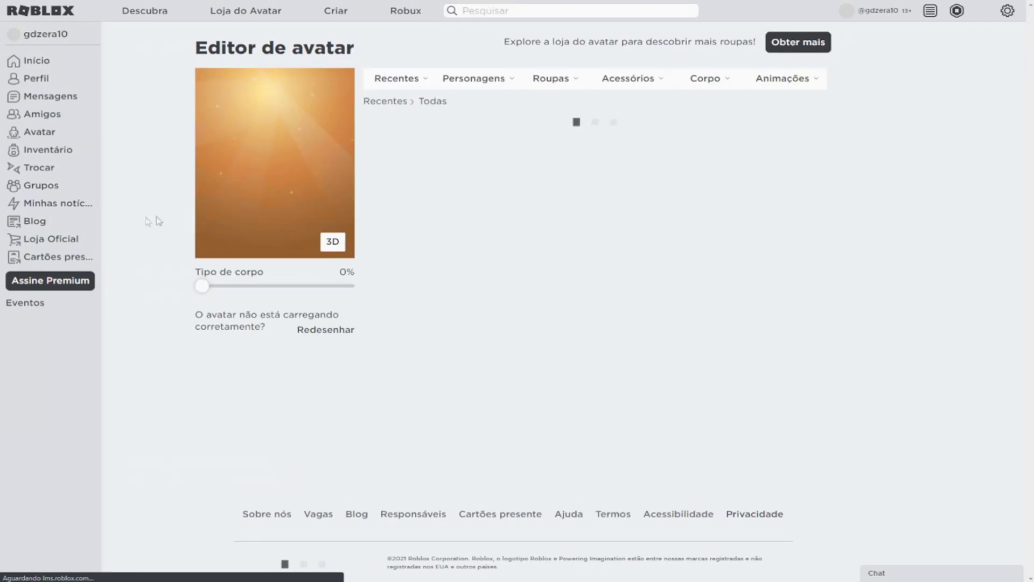
# Step: Scroll the Editor de avatar item grid to find the newly claimed hats
pyautogui.scroll(-1, 539, 345)
pyautogui.scroll(1, 495, 350)
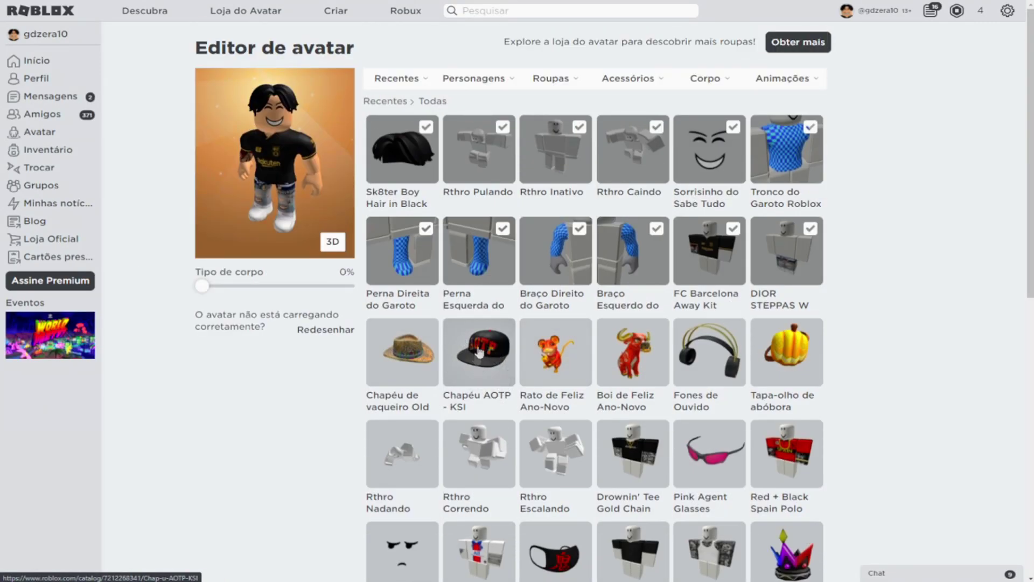
pyautogui.scroll(-2, 477, 353)
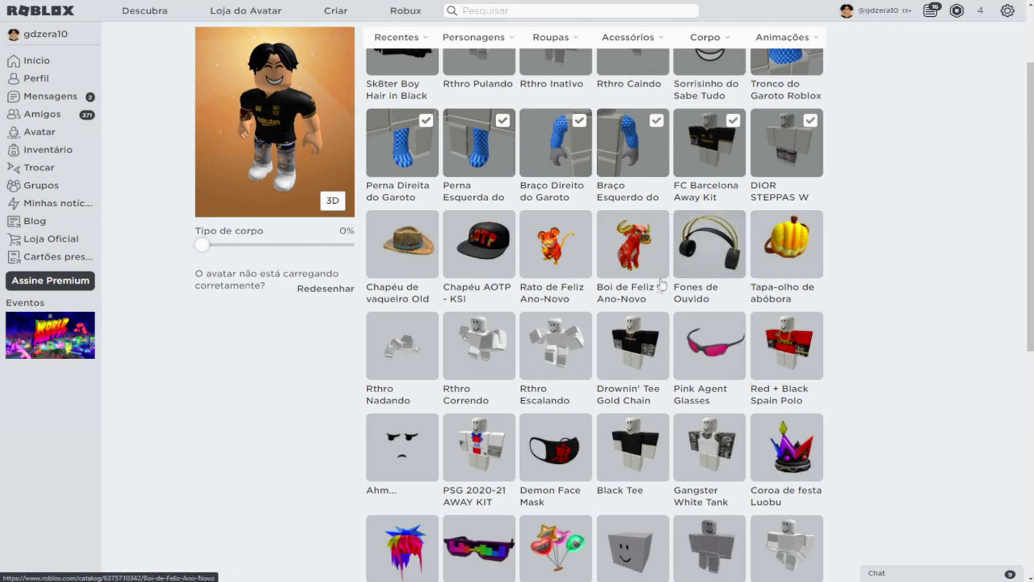
pyautogui.scroll(-1, 711, 255)
pyautogui.scroll(3, 646, 323)
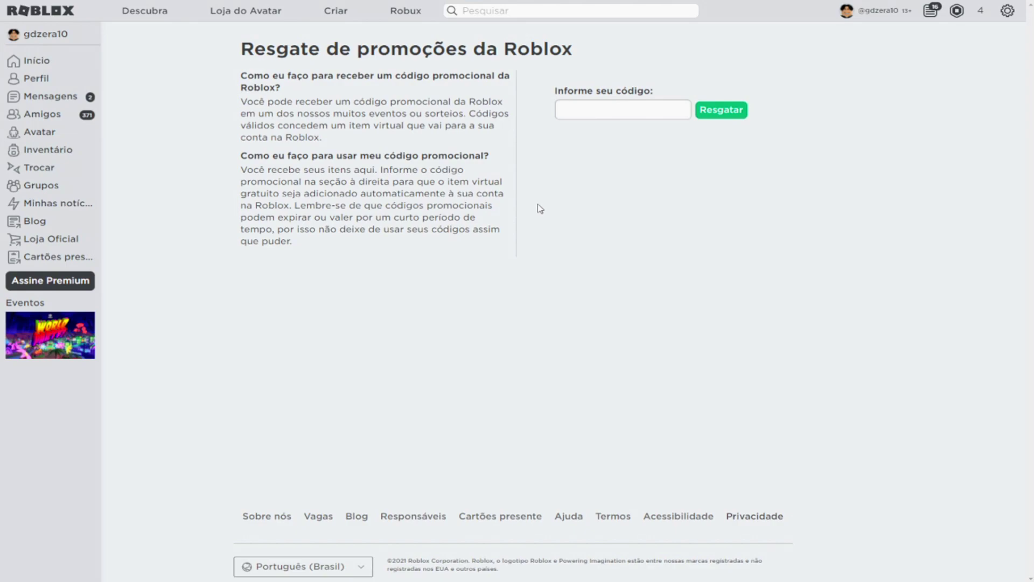
# Step: Submit a first promo code, which is rejected as invalid
pyautogui.click(588, 117)
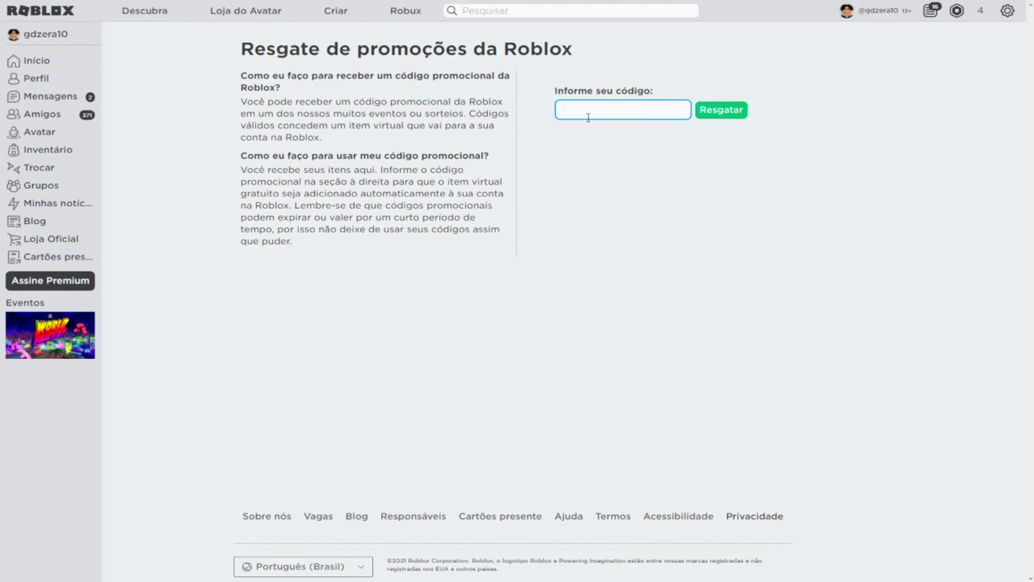
pyautogui.write('ECONOMYEVENTO2021')
pyautogui.click(733, 117)
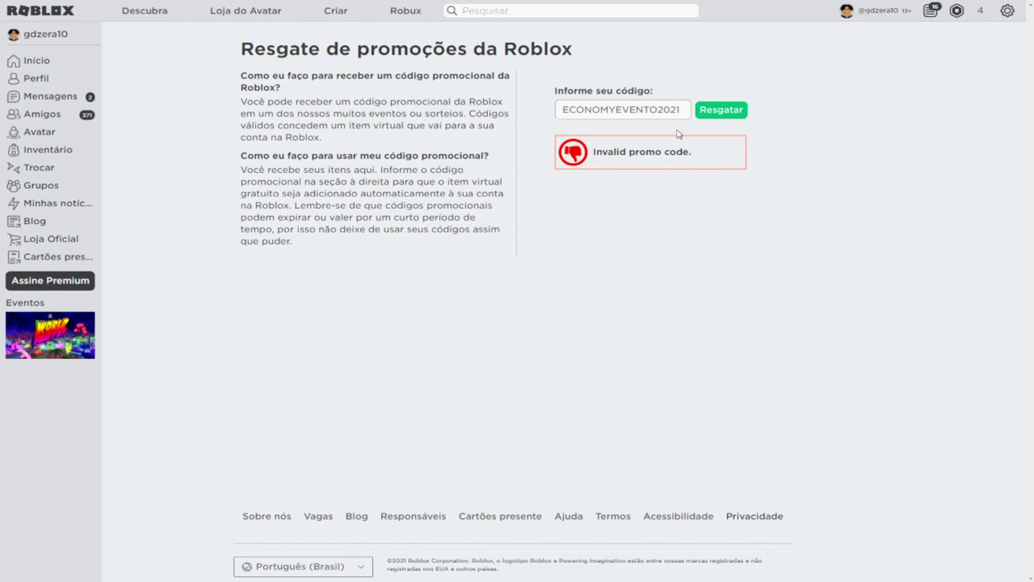
# Step: Replace the rejected code with a second promo code and redeem it
pyautogui.doubleClick(683, 110)
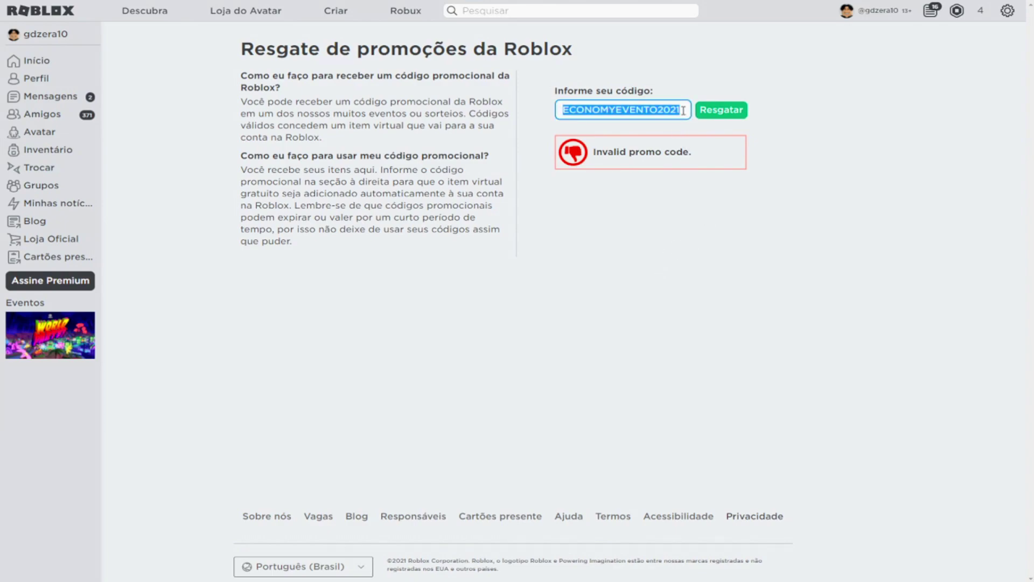
pyautogui.press('BackSpace')
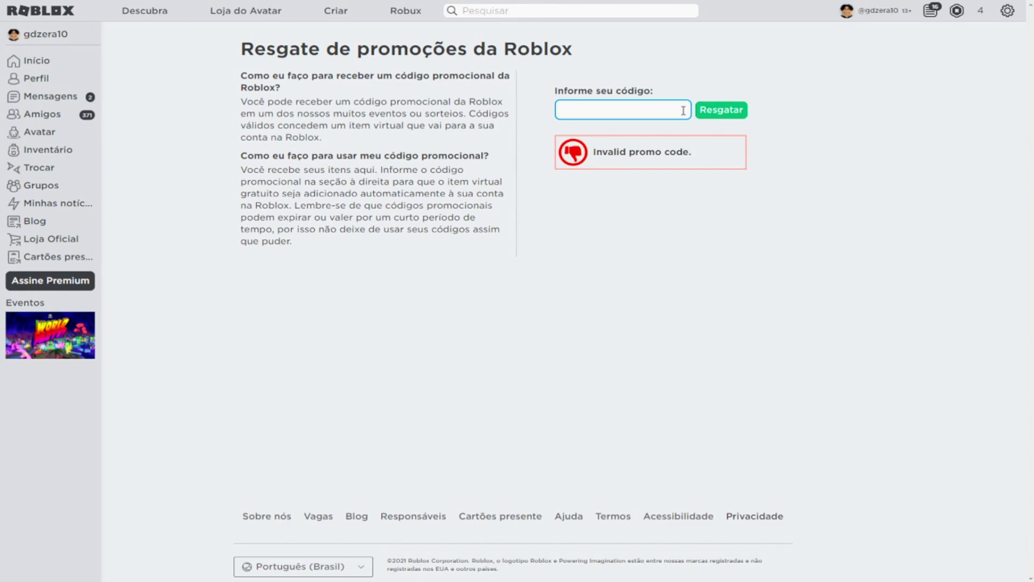
pyautogui.write('TARGETMINTHAT2021')
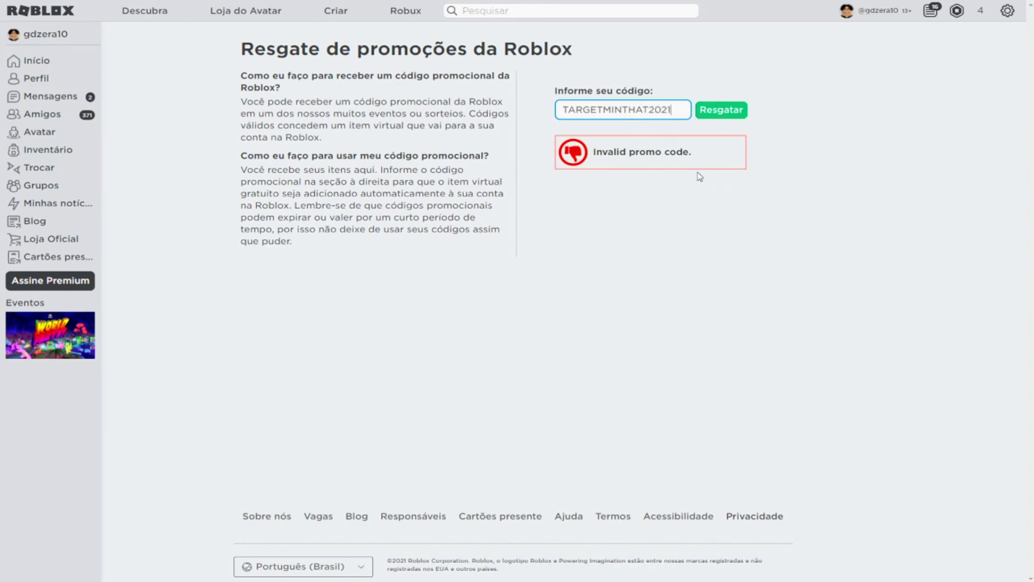
pyautogui.click(726, 115)
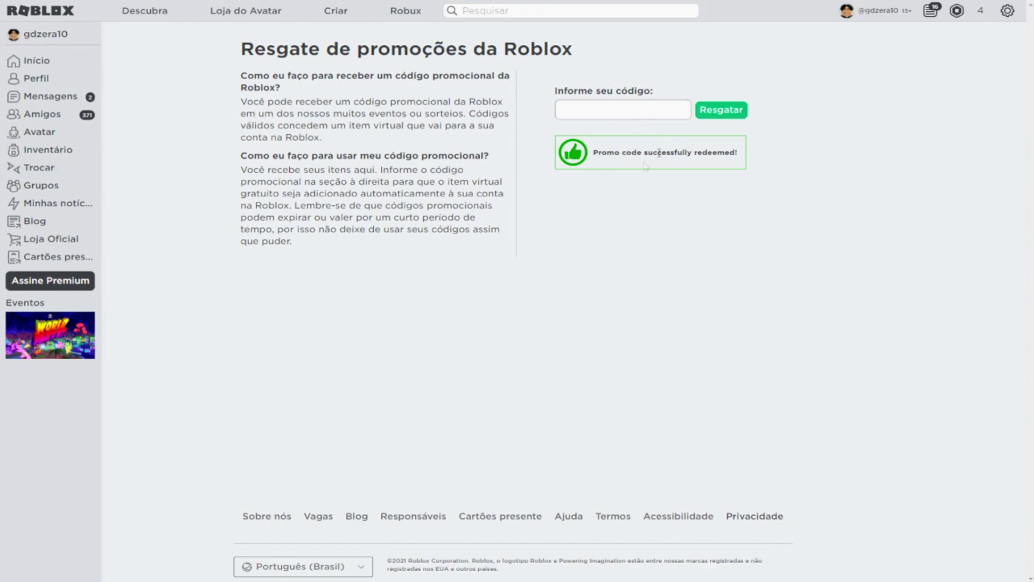
# Step: Enter another promo code, fixing a typo, and redeem it successfully
pyautogui.click(653, 113)
pyautogui.write('A')
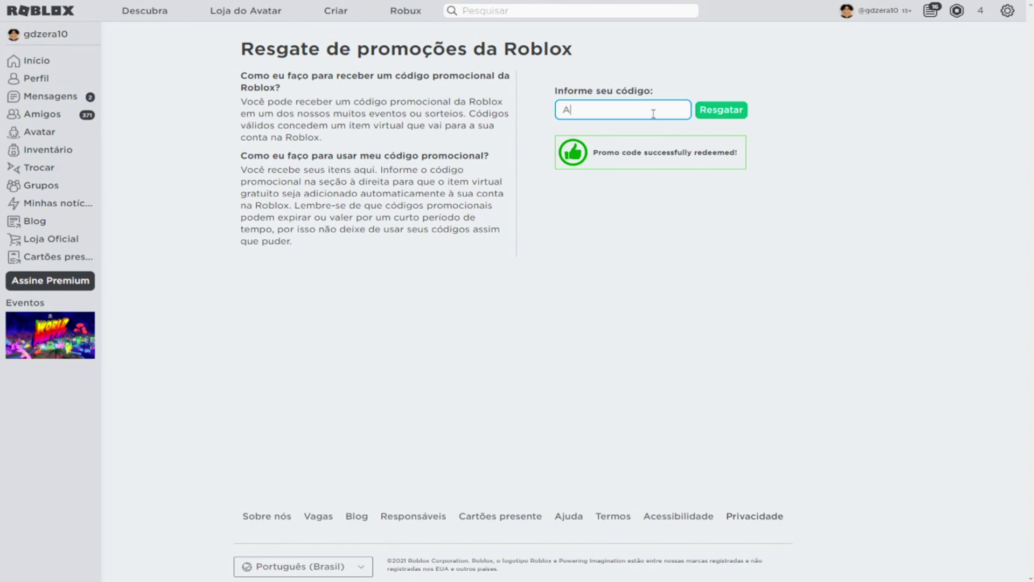
pyautogui.write('MAZON')
pyautogui.write('FR')
pyautogui.press('BackSpace')
pyautogui.write('RIEND')
pyautogui.write('2021')
pyautogui.click(738, 111)
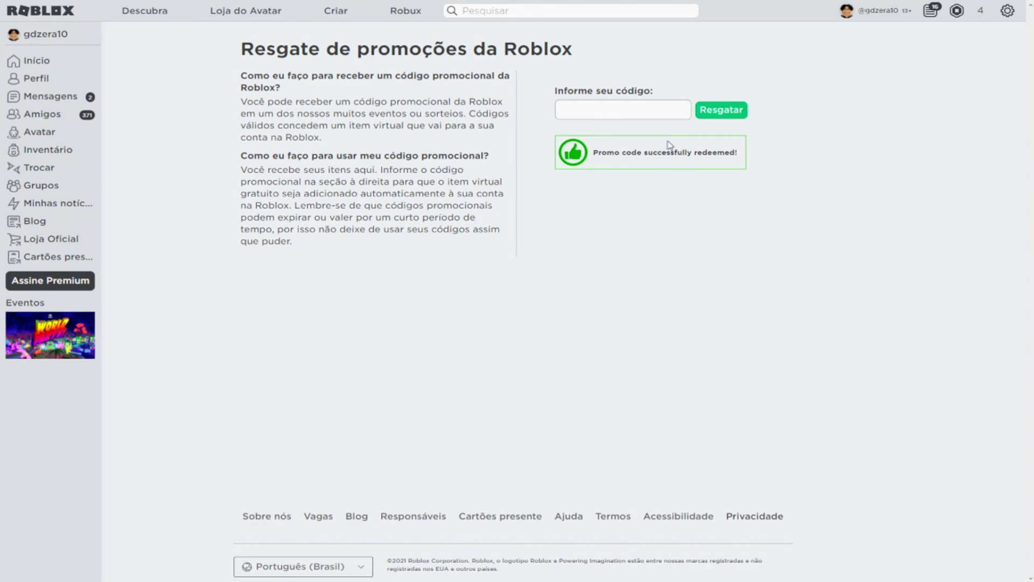
# Step: Try a further code that is rejected, then replace it and redeem the last code
pyautogui.click(616, 109)
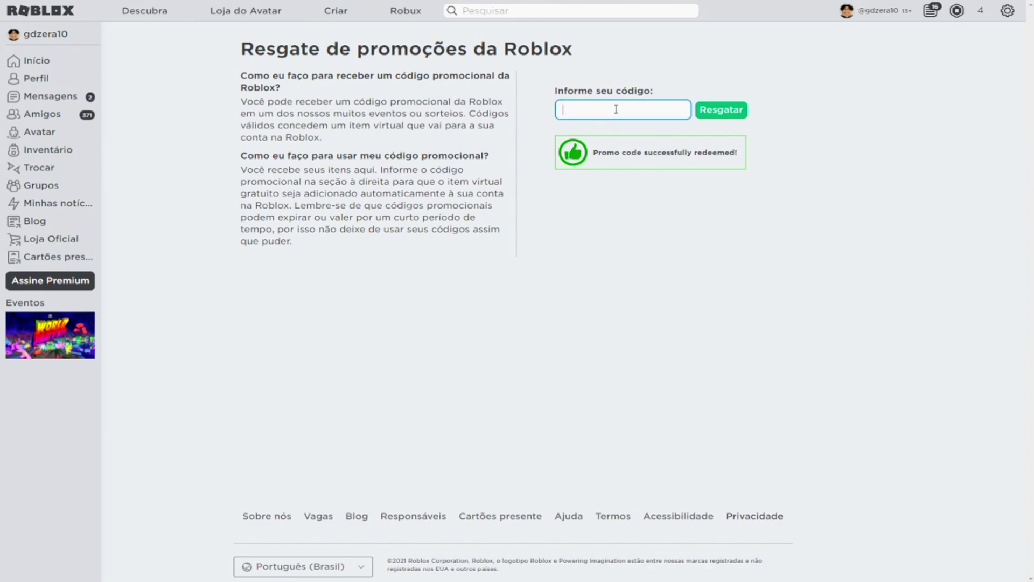
pyautogui.write('SMYTHCAT2021')
pyautogui.click(732, 113)
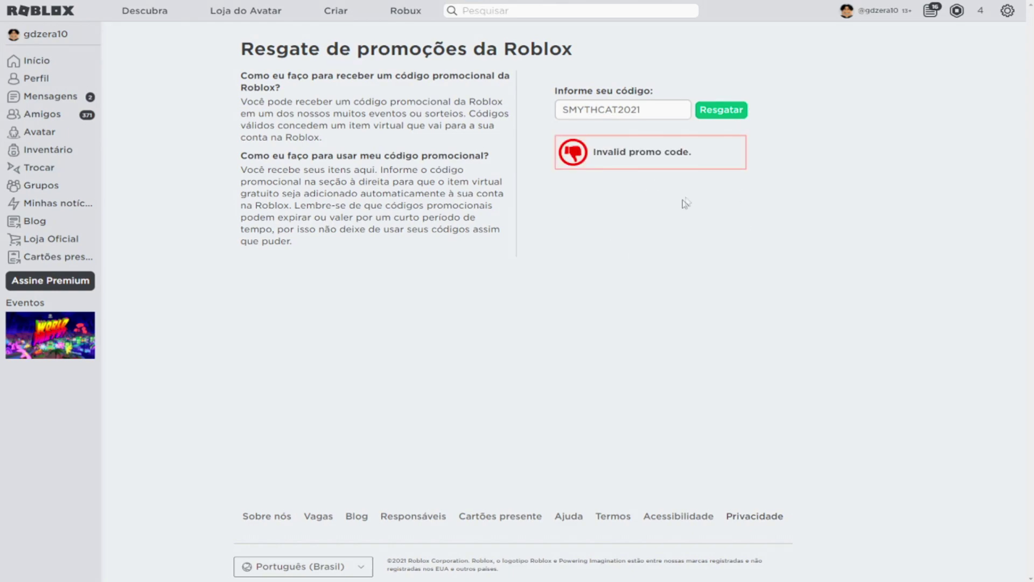
pyautogui.doubleClick(665, 111)
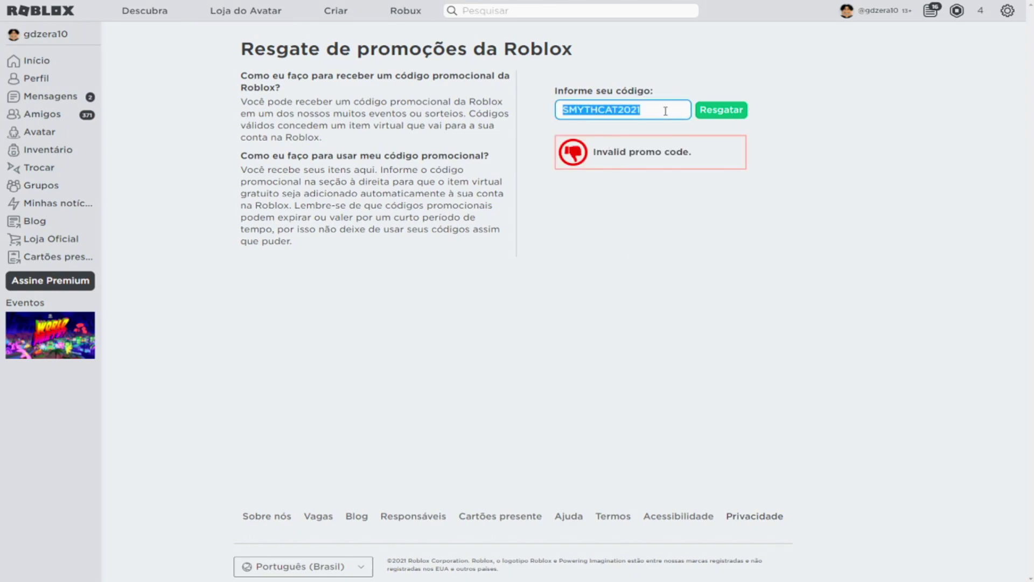
pyautogui.press('BackSpace')
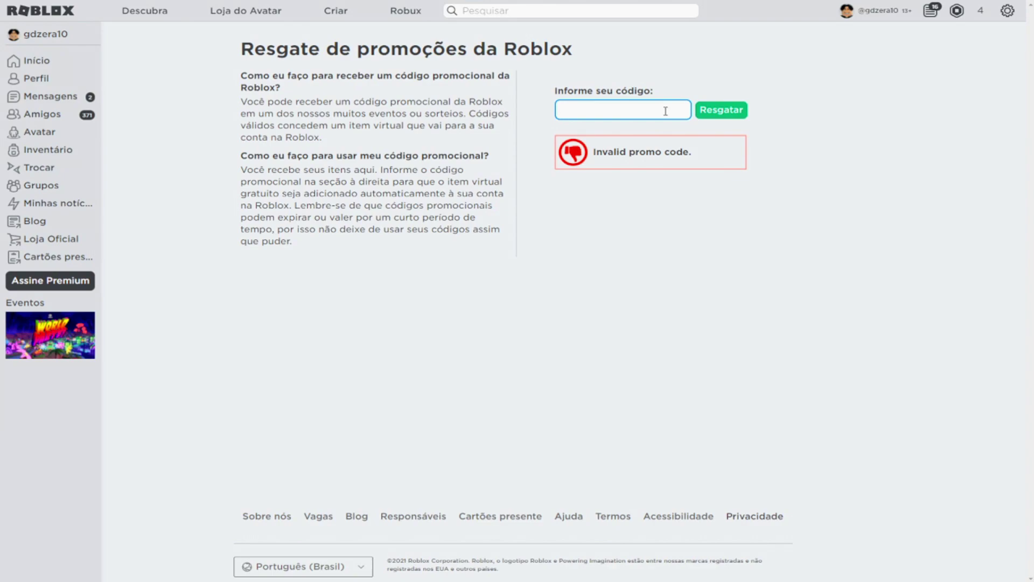
pyautogui.write('ROBL')
pyautogui.write('EDU2021')
pyautogui.click(720, 111)
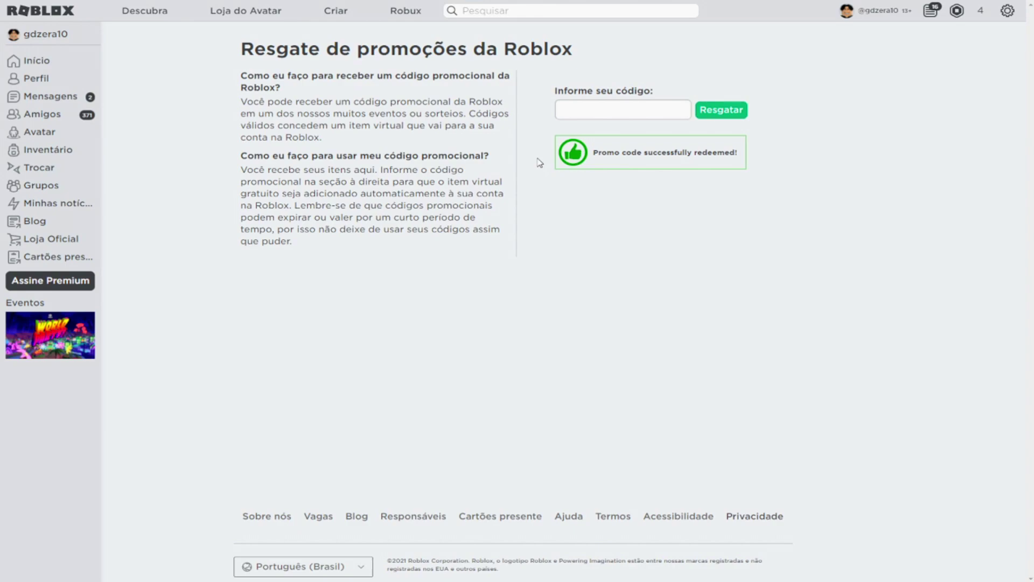
# Step: In the avatar editor, equip the Teclado Dev and Amigo da neve
pyautogui.click(44, 137)
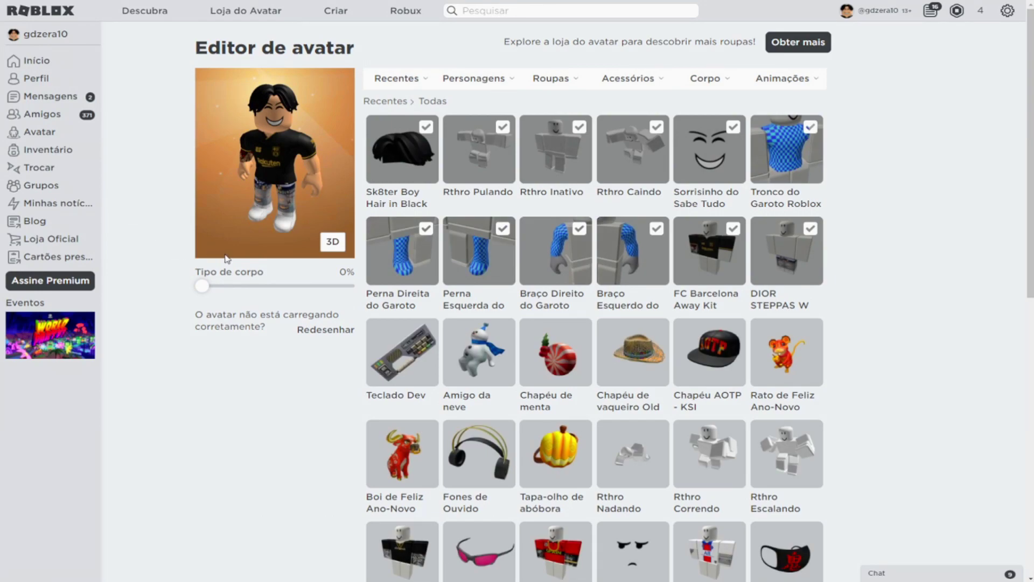
pyautogui.scroll(-1, 499, 313)
pyautogui.scroll(1, 485, 324)
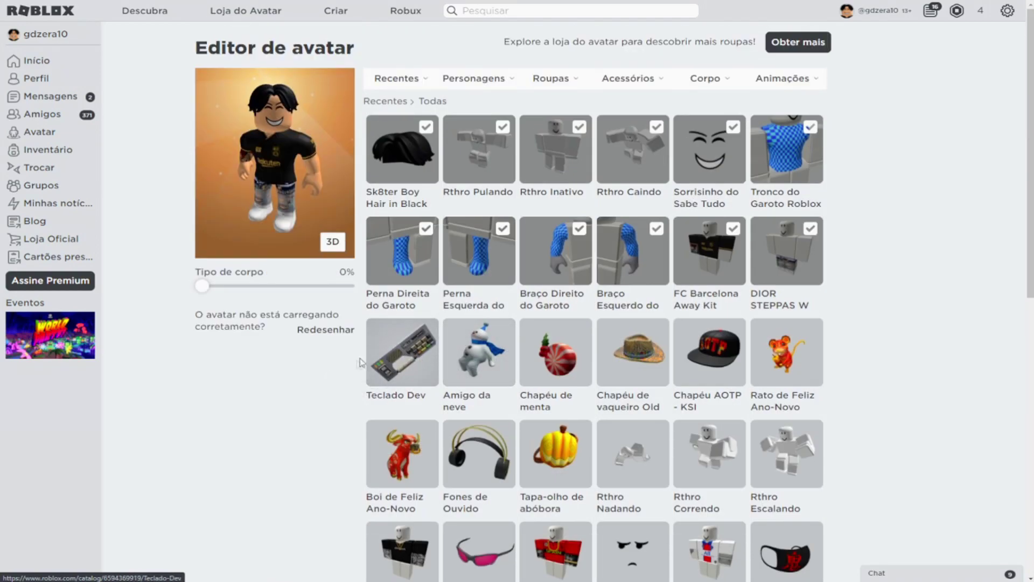
pyautogui.click(396, 358)
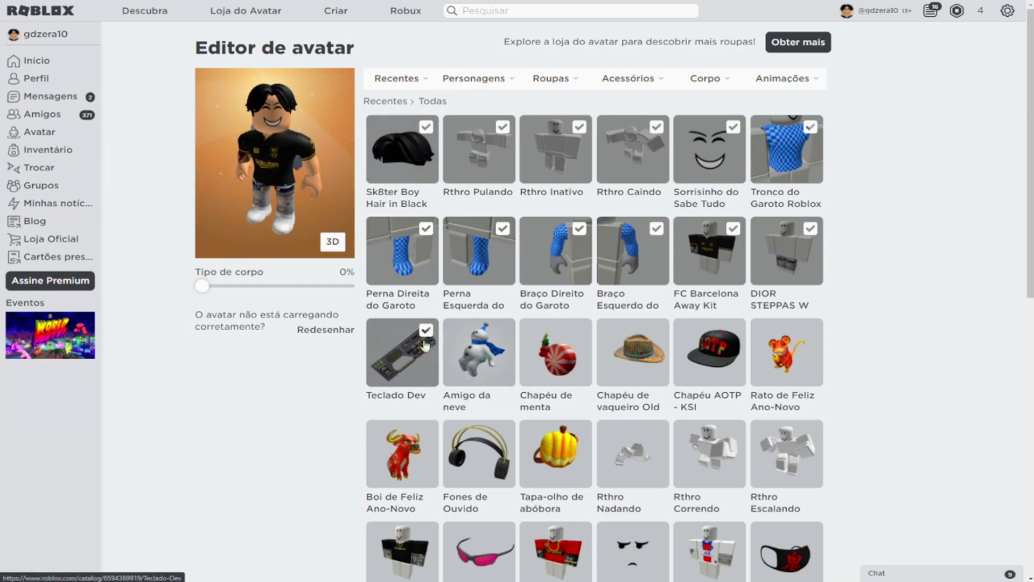
pyautogui.click(479, 353)
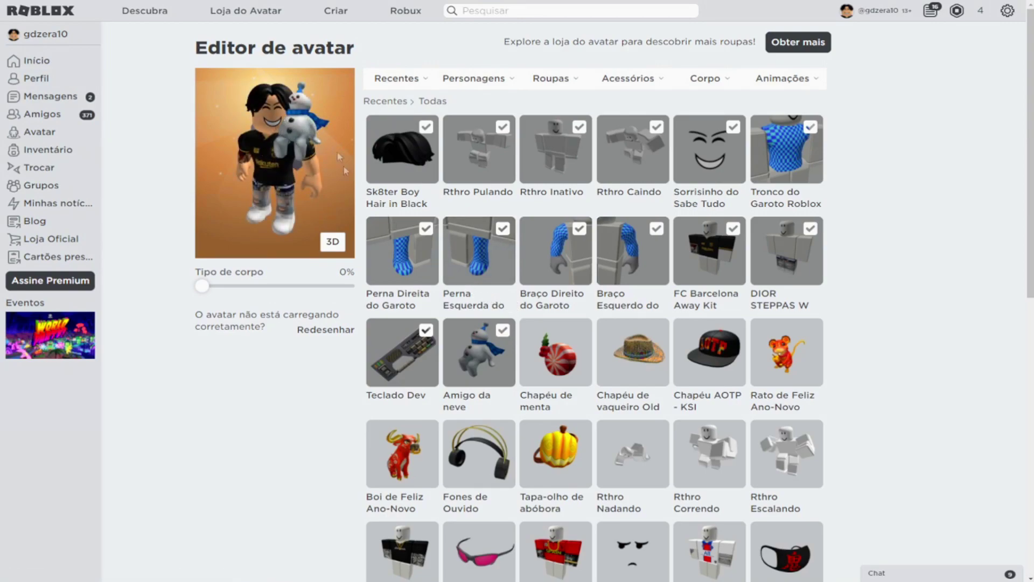
# Step: Remove Amigo da neve and Teclado Dev, then toggle the Chapéu de menta on and off
pyautogui.click(488, 374)
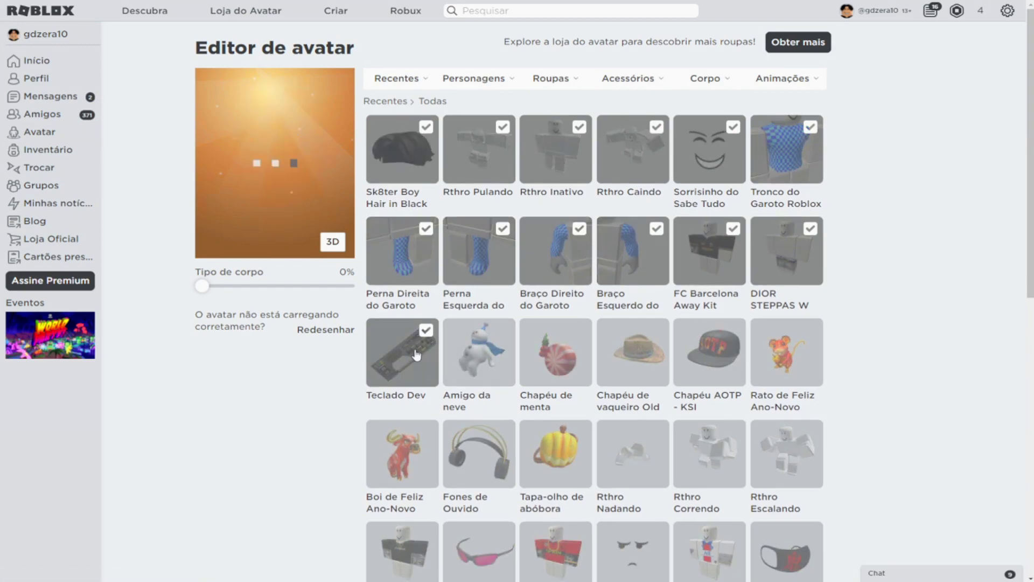
pyautogui.click(416, 354)
pyautogui.click(555, 366)
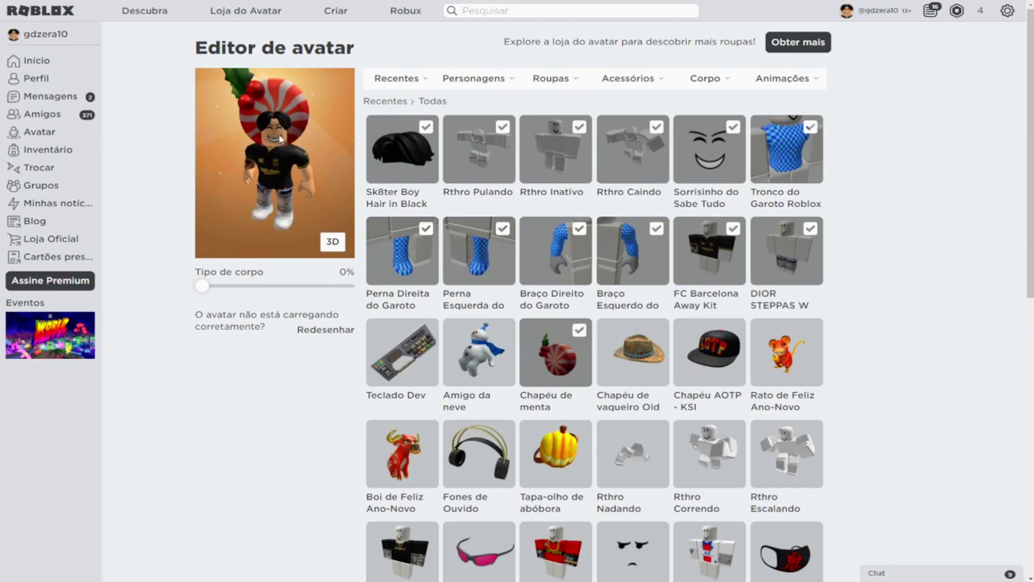
pyautogui.click(558, 372)
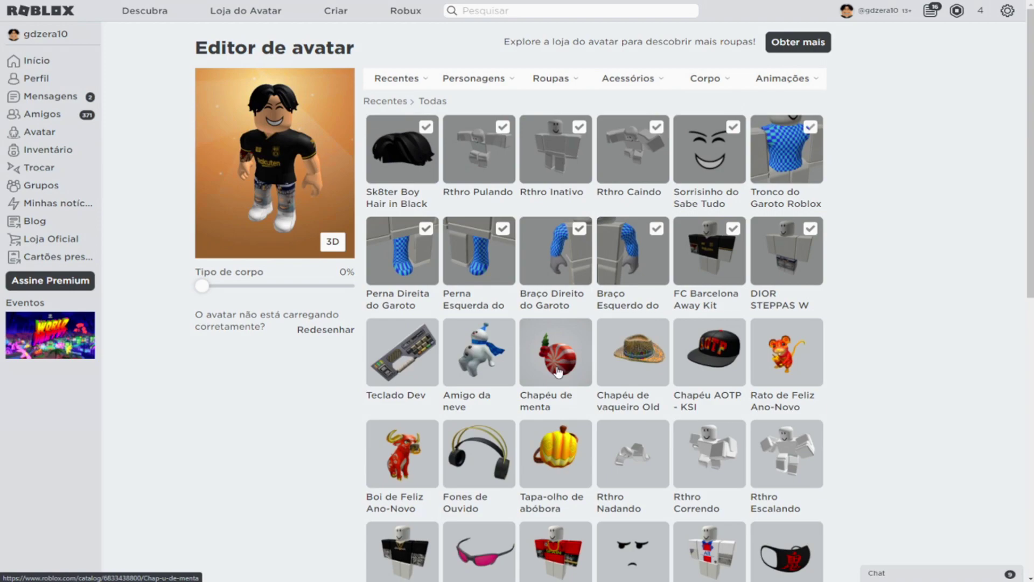